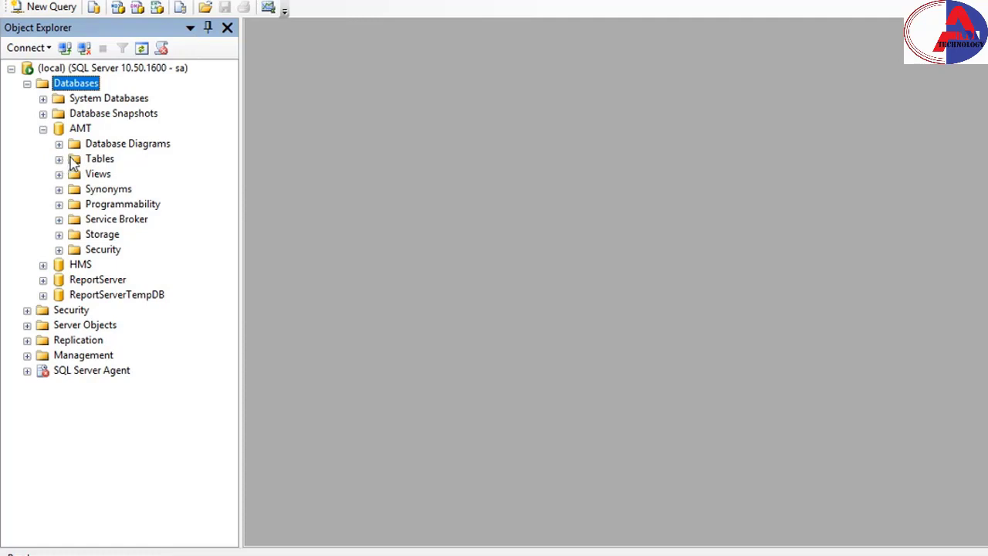
Create a new table in the AMT database and define its first column as id with data type int.
{"action": "right_click", "coordinate": [72, 158]}
{"action": "left_click", "coordinate": [130, 168]}
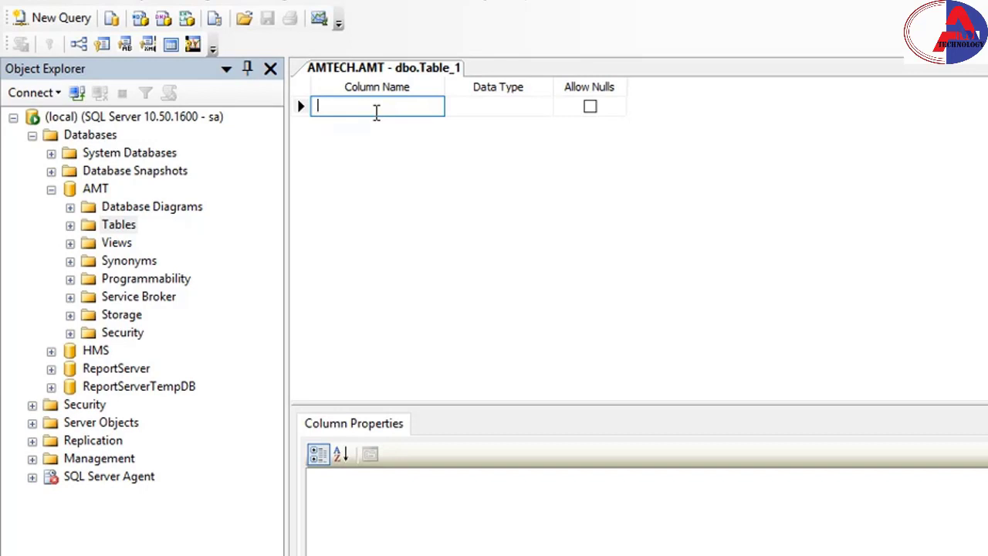
{"action": "type", "text": "I"}
{"action": "key", "text": "BackSpace"}
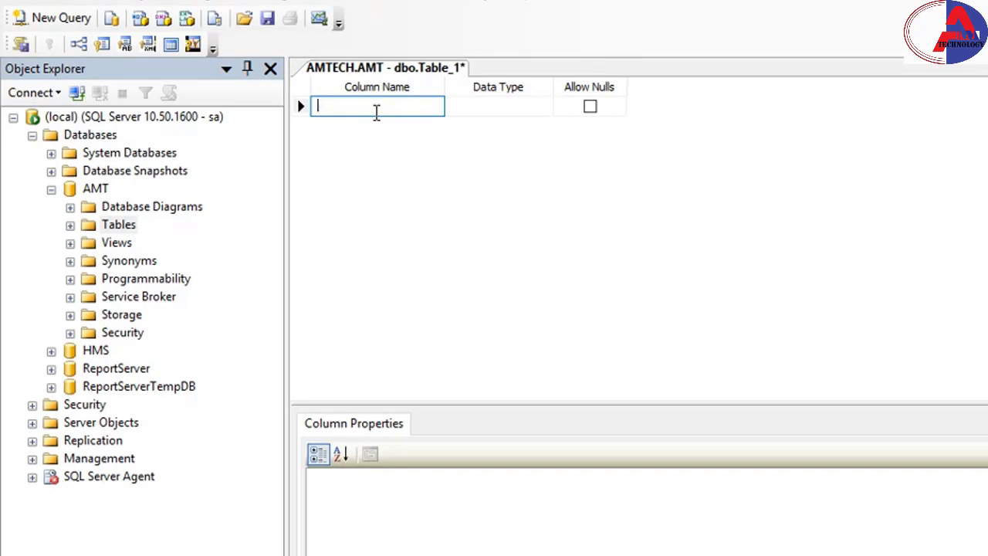
{"action": "type", "text": "id"}
{"action": "key", "text": "Tab"}
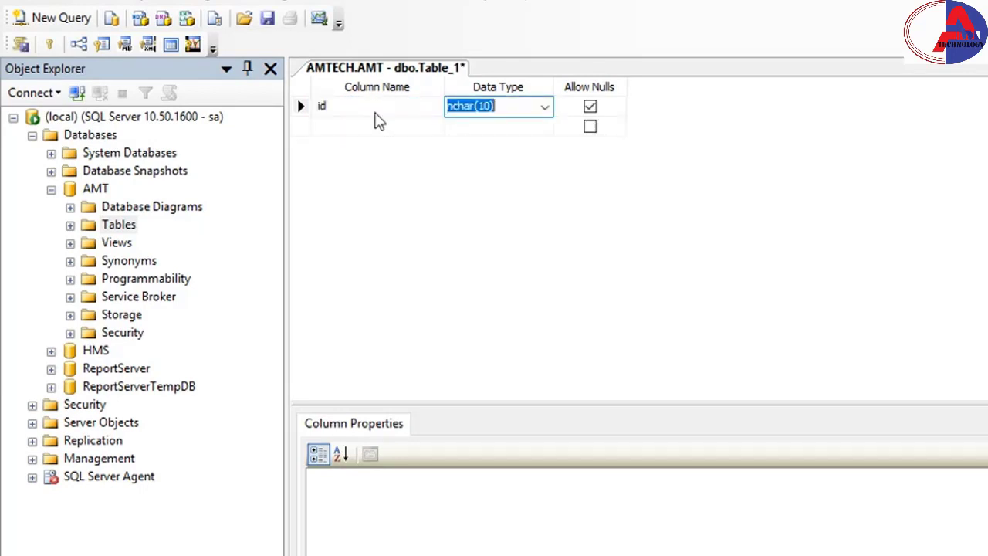
{"action": "type", "text": "int"}
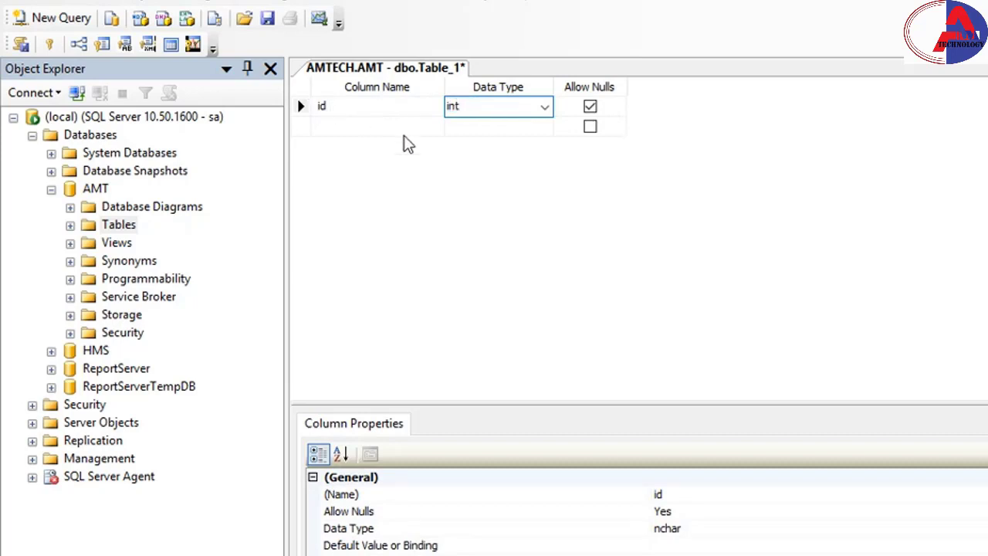
Add a second column called Name with data type varchar(50) to the new table.
{"action": "left_click", "coordinate": [346, 124]}
{"action": "type", "text": "Name"}
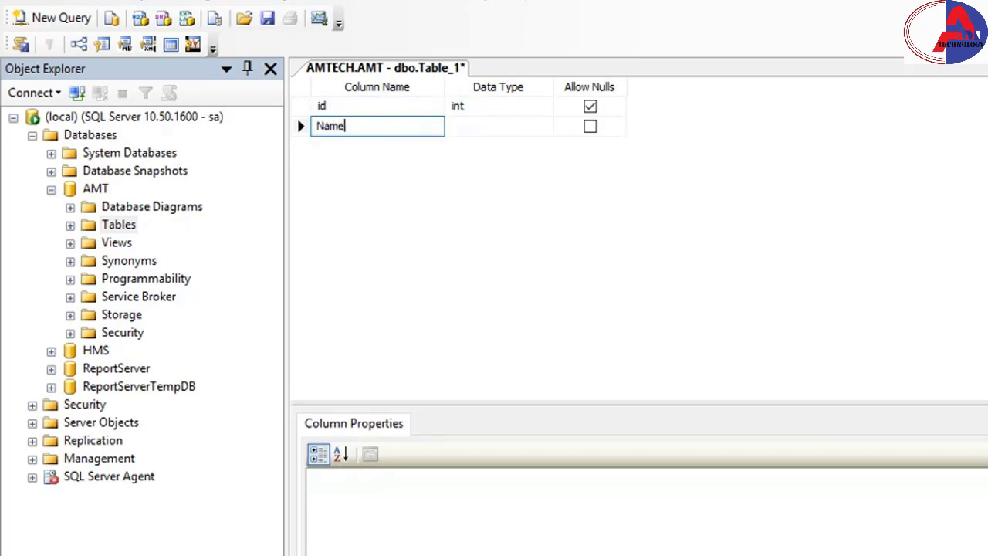
{"action": "key", "text": "Tab"}
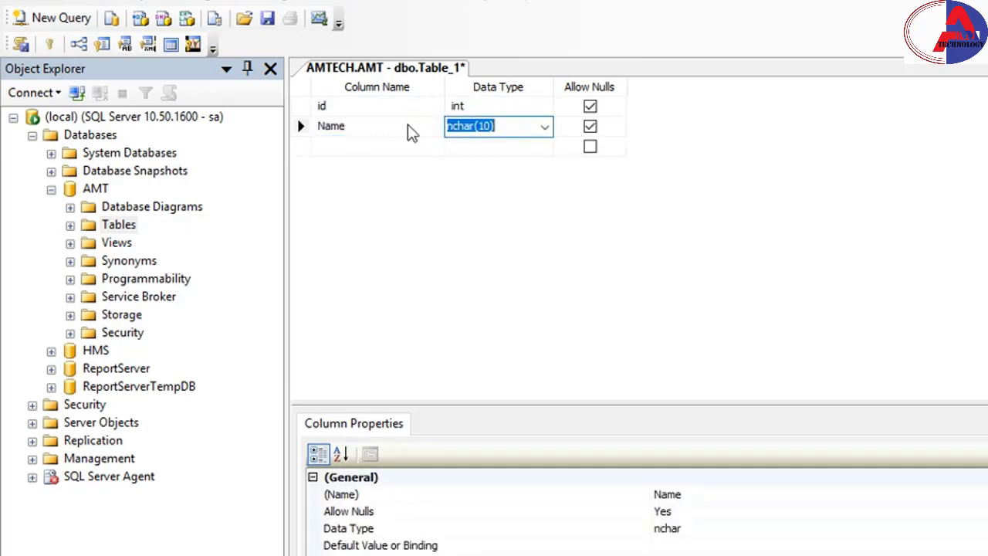
{"action": "type", "text": "varc"}
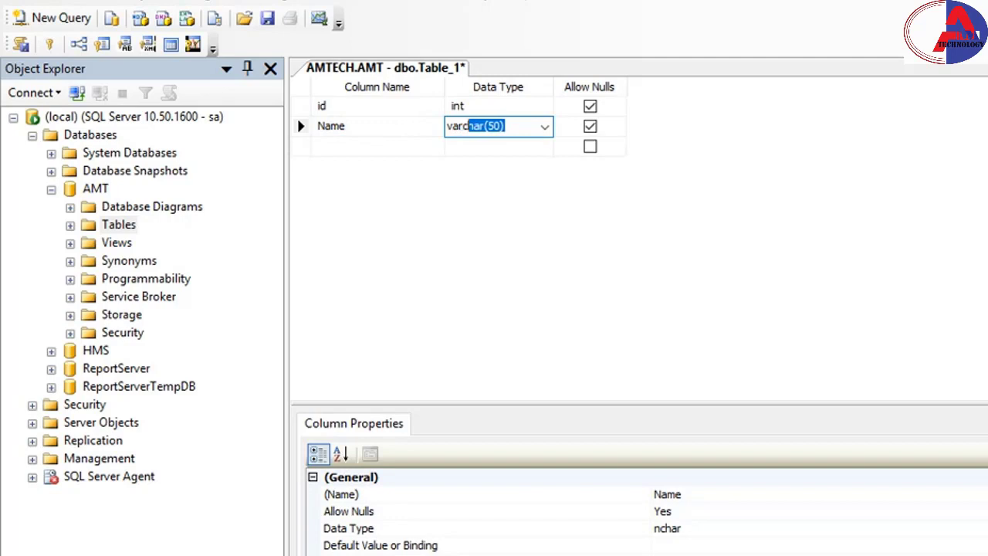
{"action": "key", "text": "Tab"}
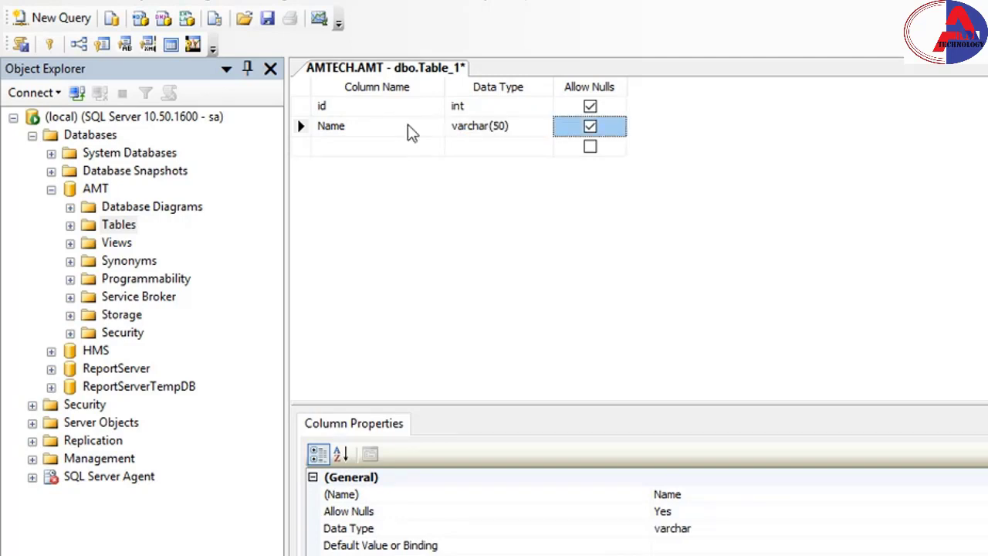
{"action": "key", "text": "Tab"}
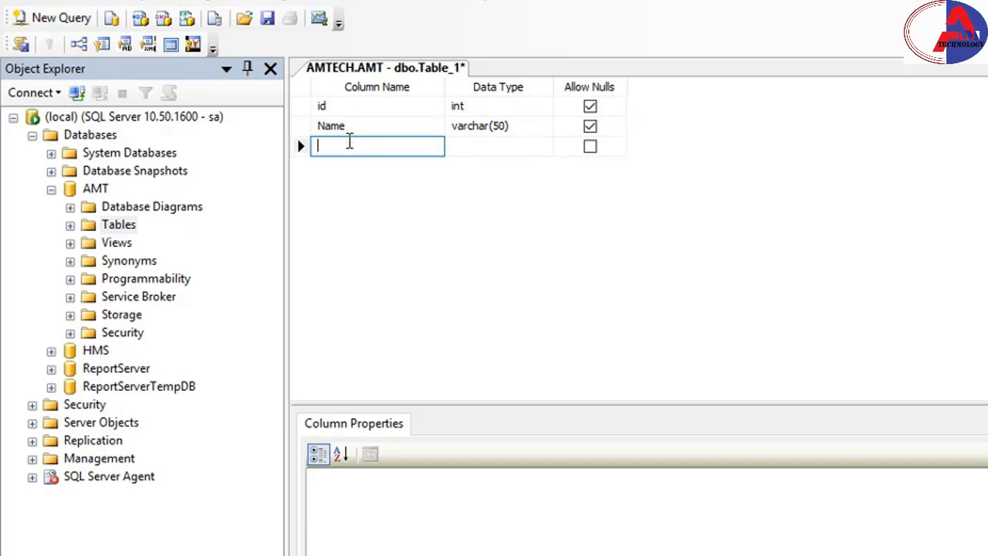
Add a third column called Cell with data type varchar(50).
{"action": "type", "text": "Cell"}
{"action": "key", "text": "Tab"}
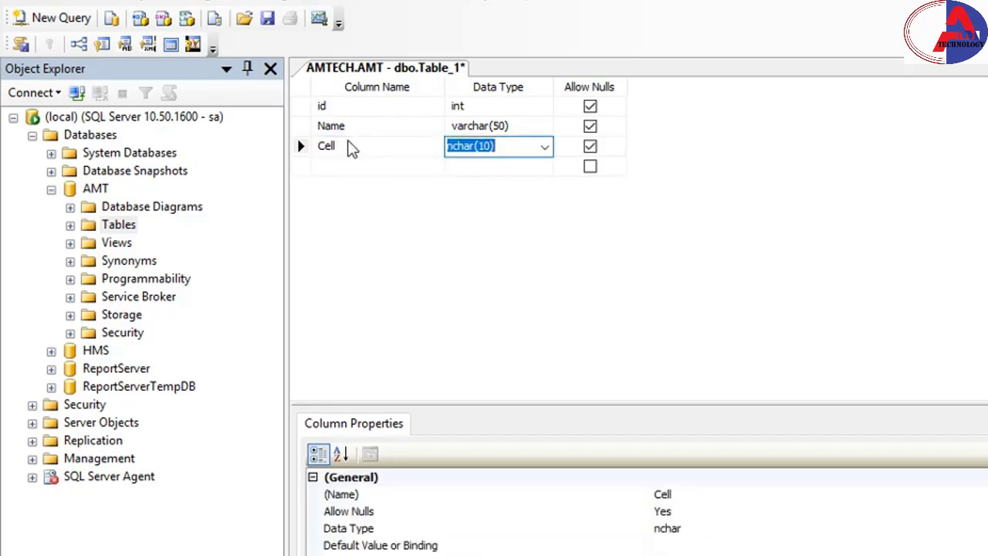
{"action": "type", "text": "v"}
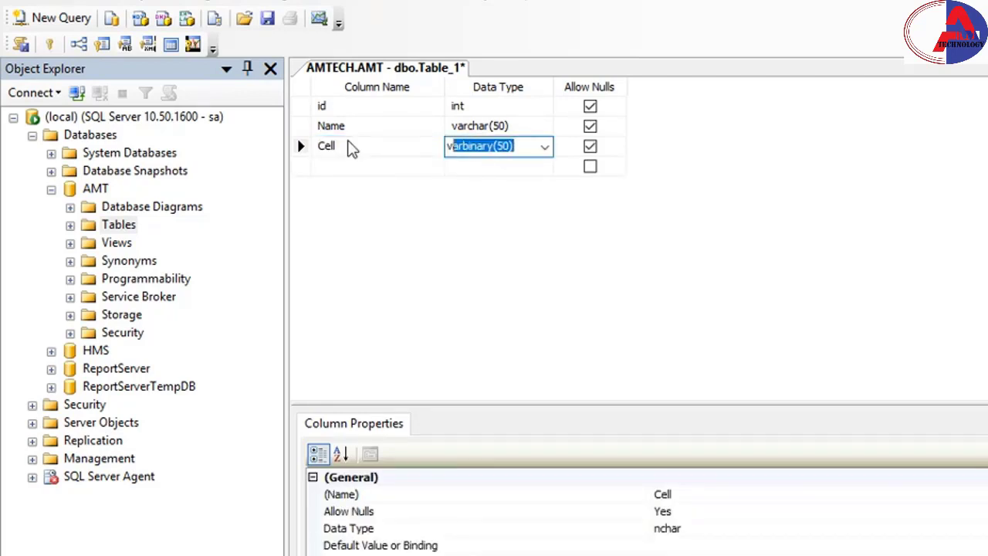
{"action": "type", "text": "ac"}
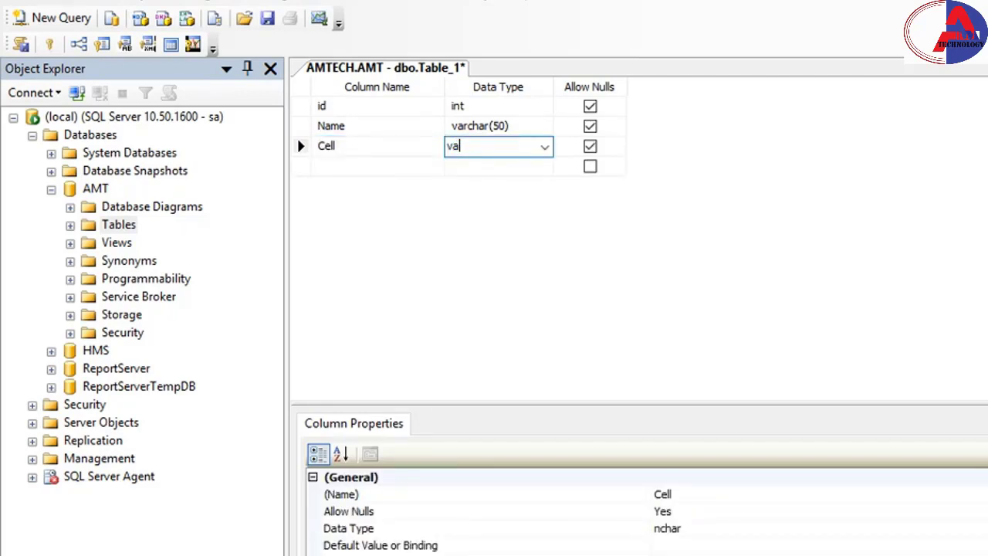
{"action": "key", "text": "BackSpace"}
{"action": "key", "text": "BackSpace"}
{"action": "type", "text": "varchar(50"}
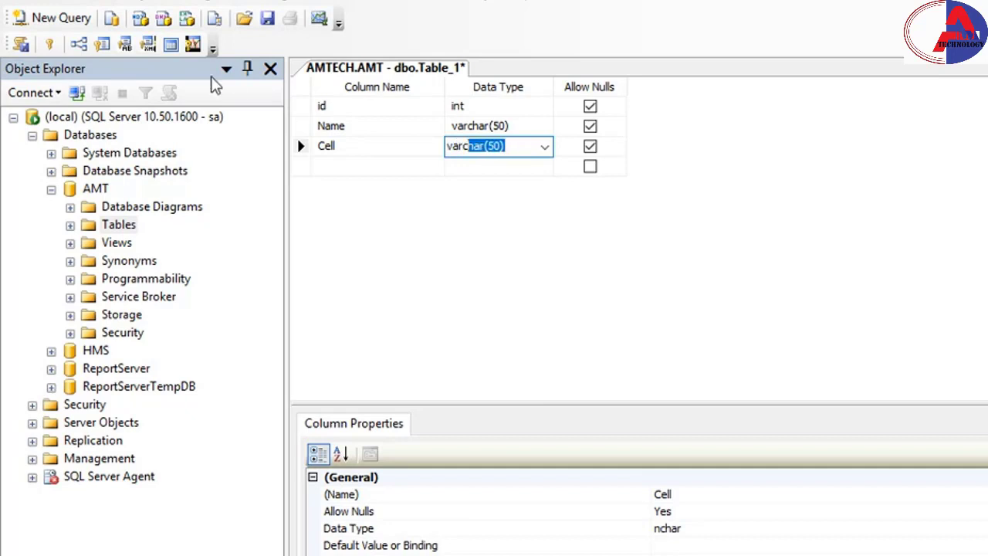
Add a fourth column called Address with data type varchar(50).
{"action": "left_click", "coordinate": [336, 165]}
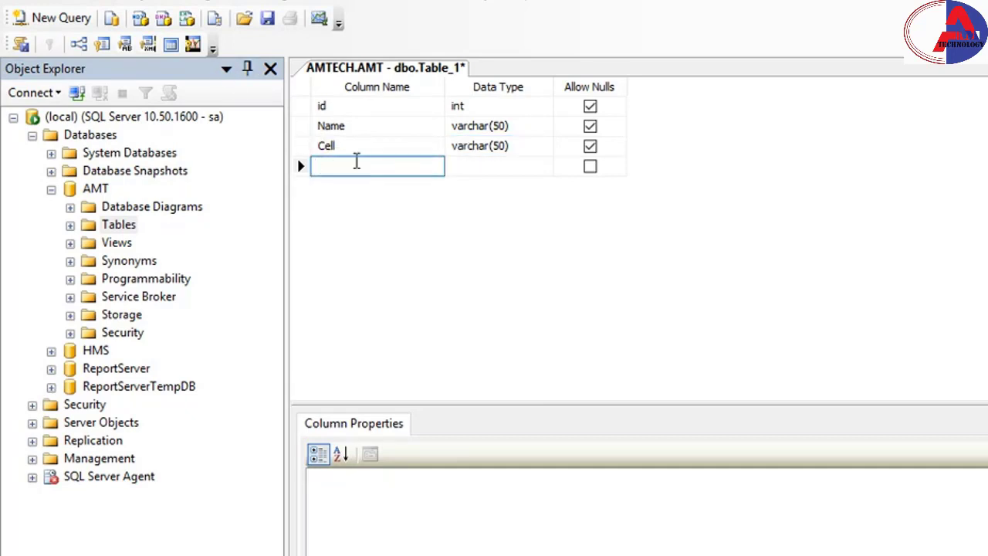
{"action": "type", "text": "Address"}
{"action": "key", "text": "Tab"}
{"action": "type", "text": "varc"}
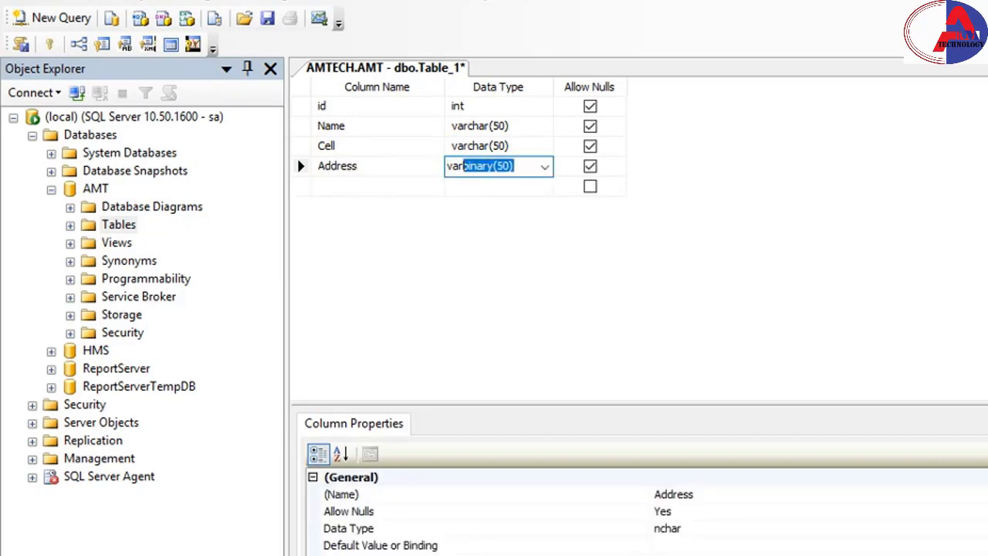
{"action": "key", "text": "Tab"}
{"action": "key", "text": "Tab"}
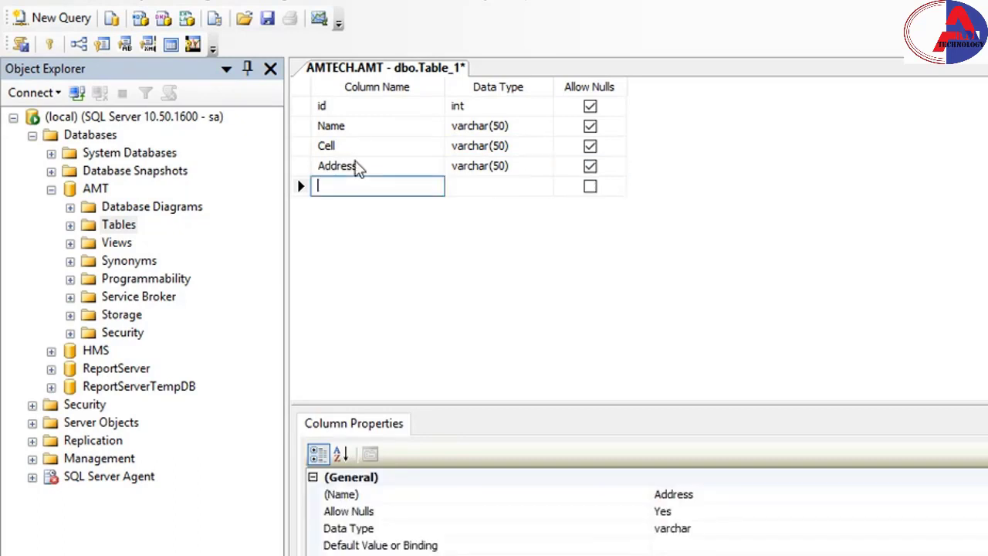
Add a fifth column called Remarks with data type varchar(50).
{"action": "type", "text": "Remarks"}
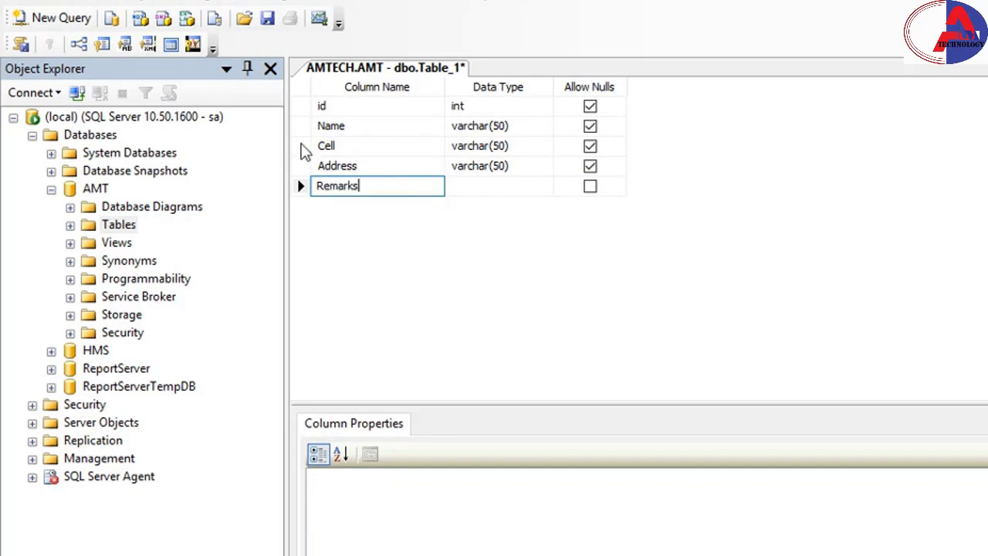
{"action": "key", "text": "Tab"}
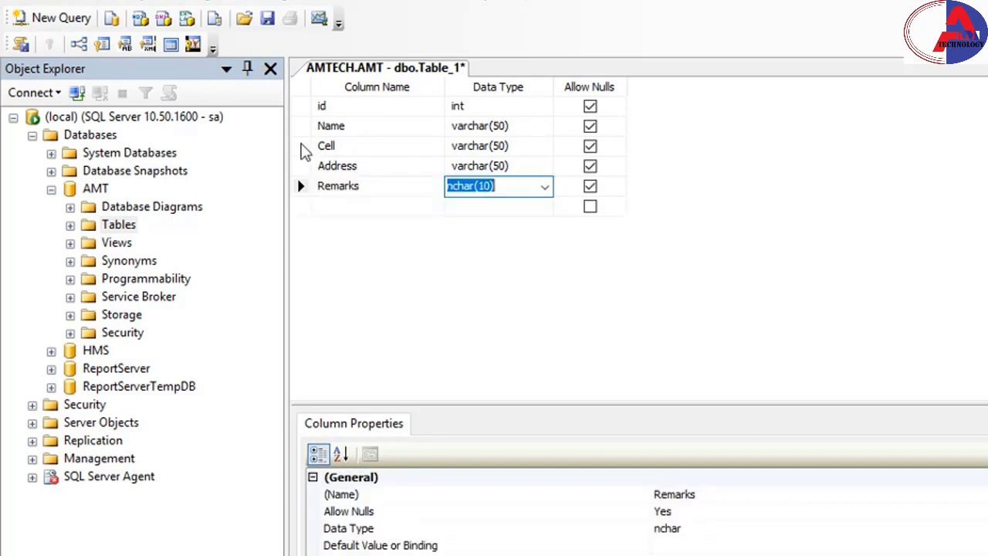
{"action": "type", "text": "varc"}
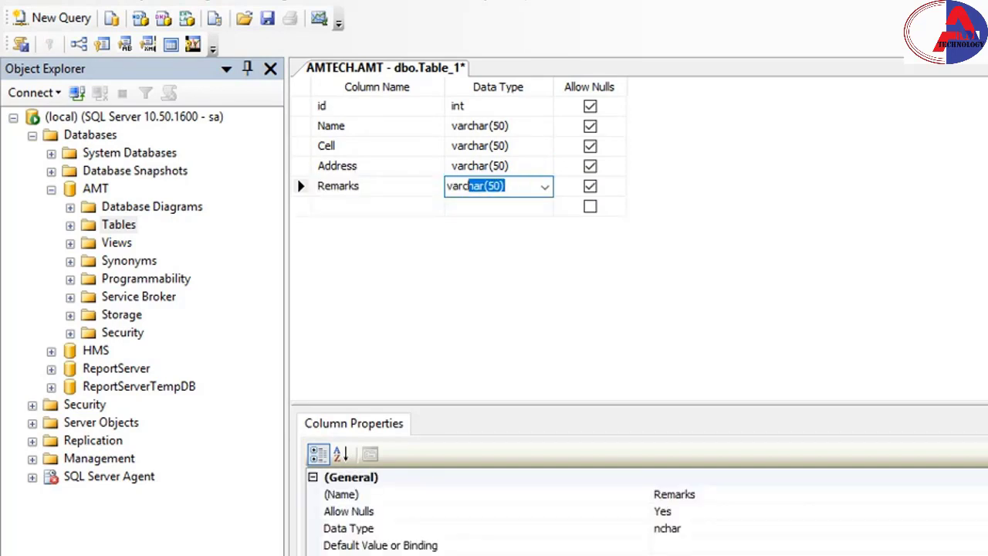
{"action": "key", "text": "Return"}
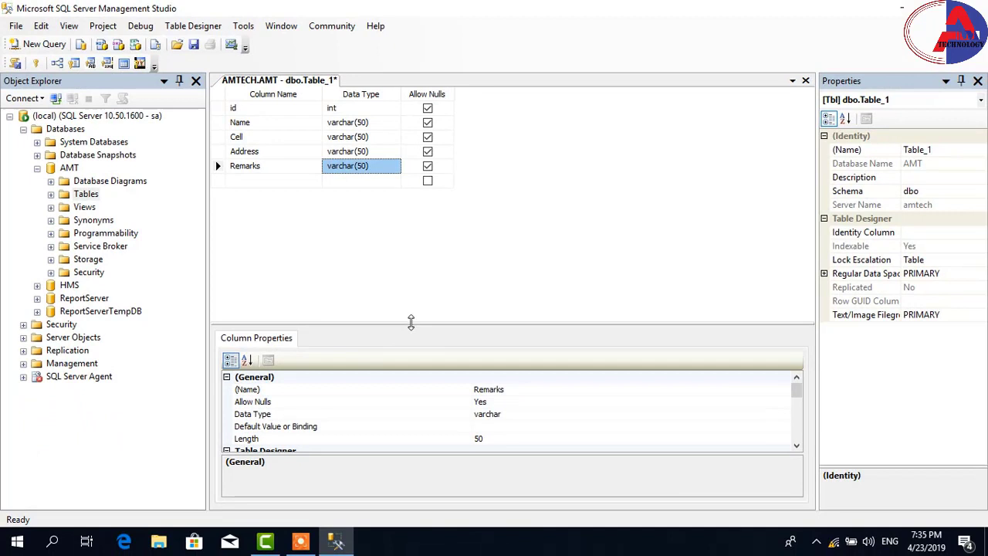
Save the table design under the name emp_info.
{"action": "left_click_drag", "start_coordinate": [410, 321], "coordinate": [410, 202]}
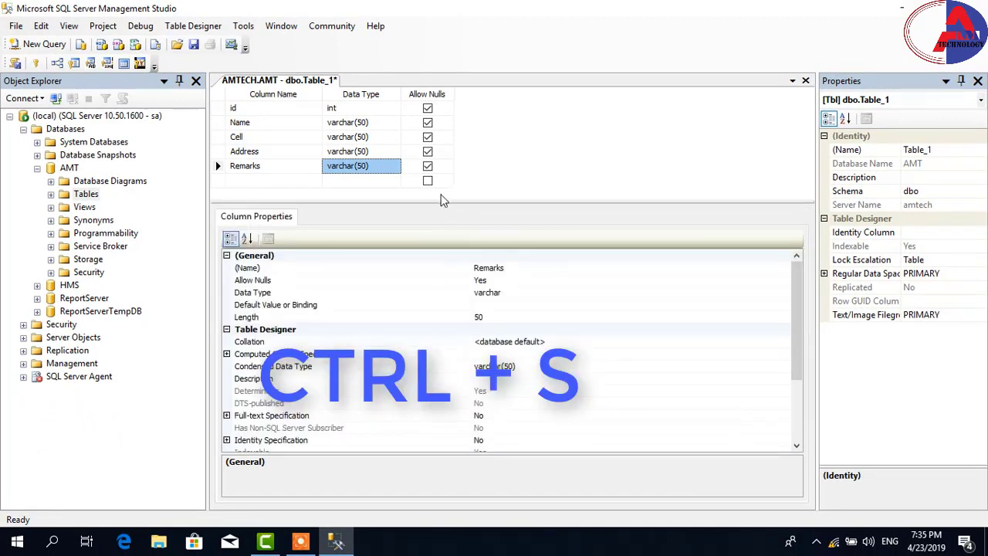
{"action": "left_click_drag", "start_coordinate": [438, 203], "coordinate": [439, 240]}
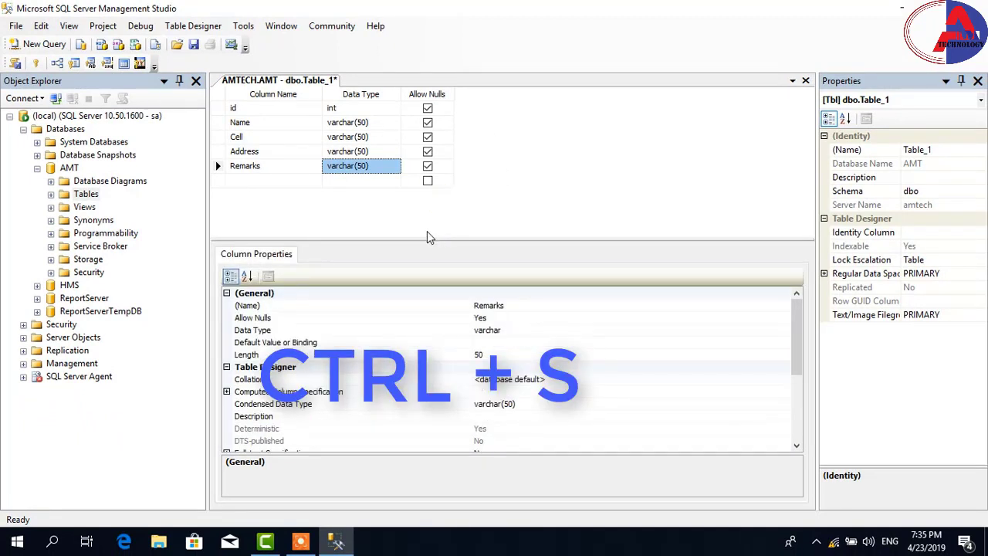
{"action": "key", "text": "ctrl+s"}
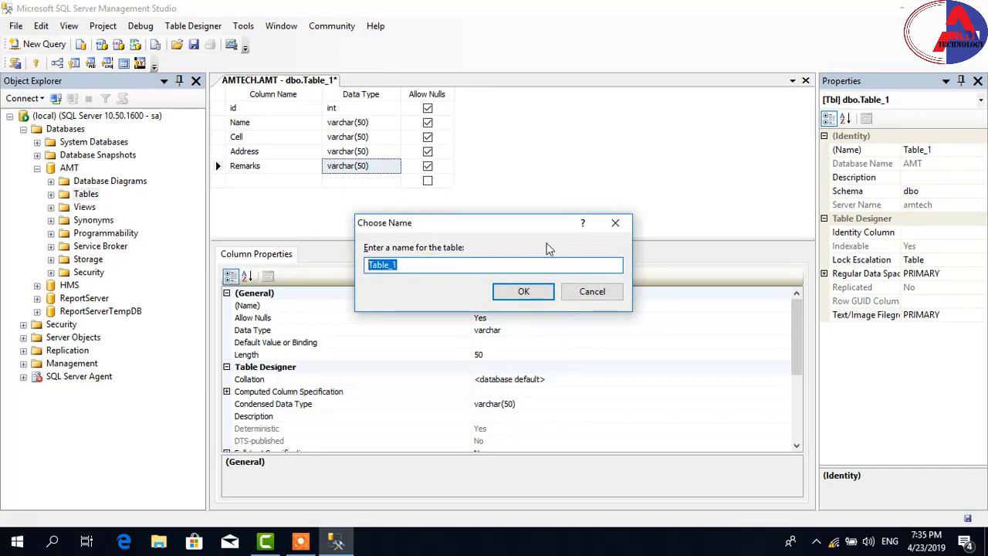
{"action": "type", "text": "emp"}
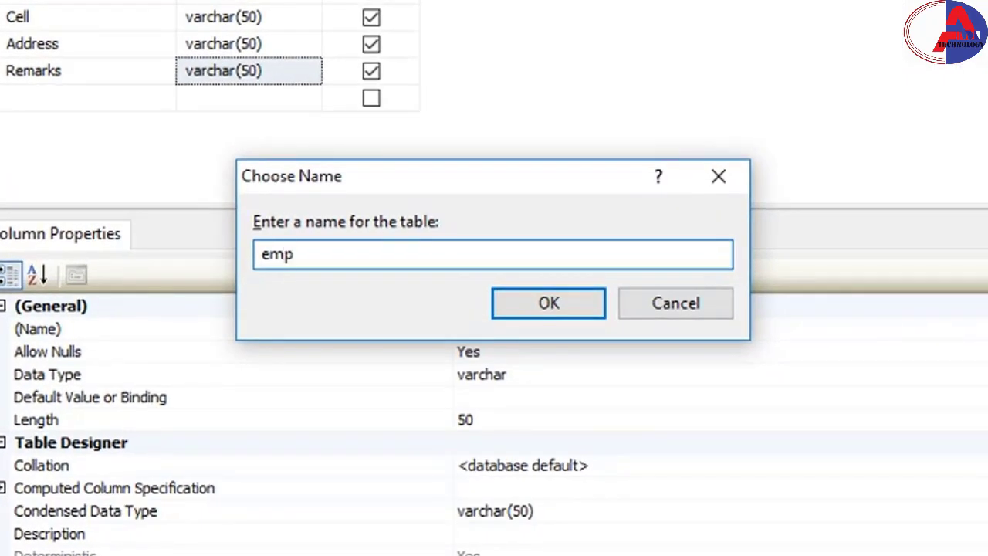
{"action": "type", "text": "_info"}
{"action": "key", "text": "Return"}
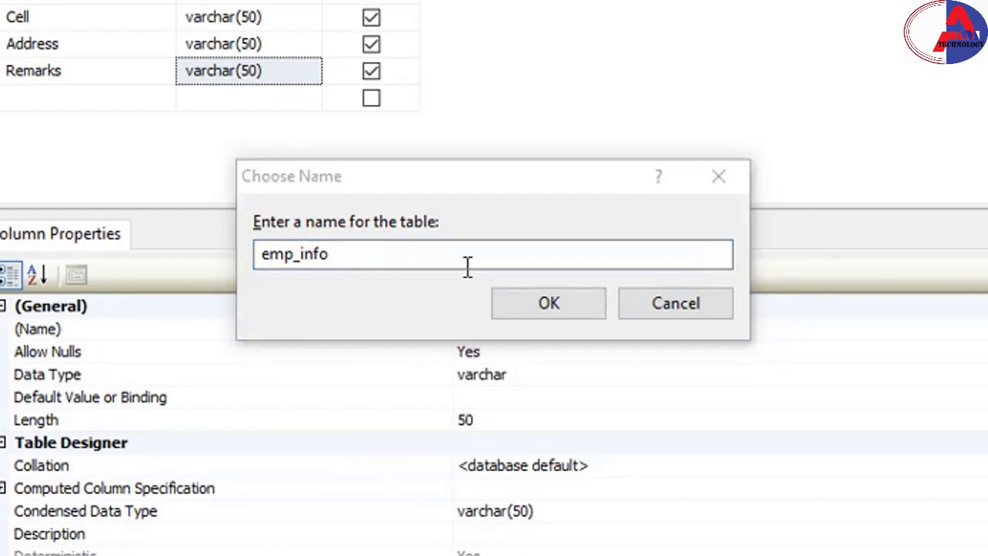
{"action": "left_click", "coordinate": [546, 301]}
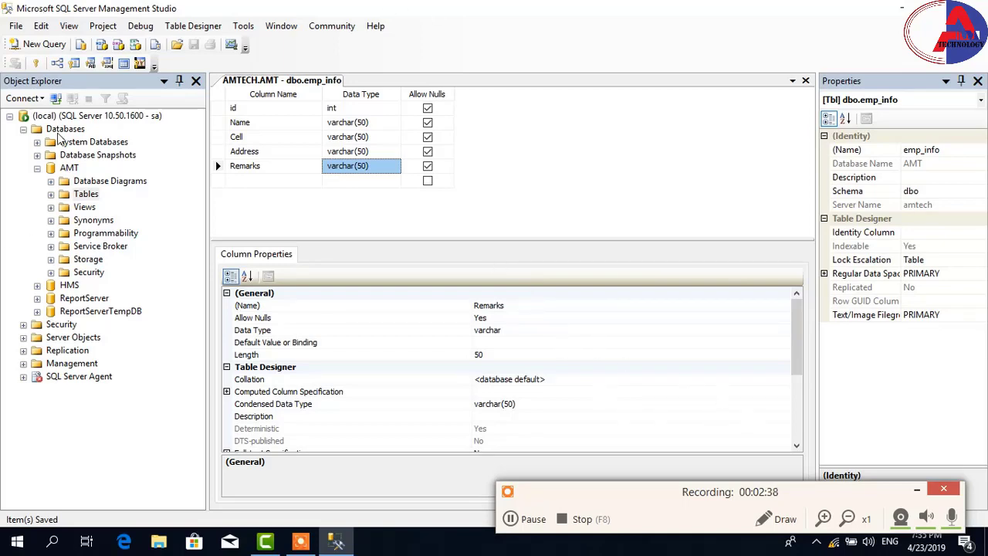
Refresh the server's list of databases and expand AMT down to its tables.
{"action": "right_click", "coordinate": [59, 131]}
{"action": "left_click", "coordinate": [116, 255]}
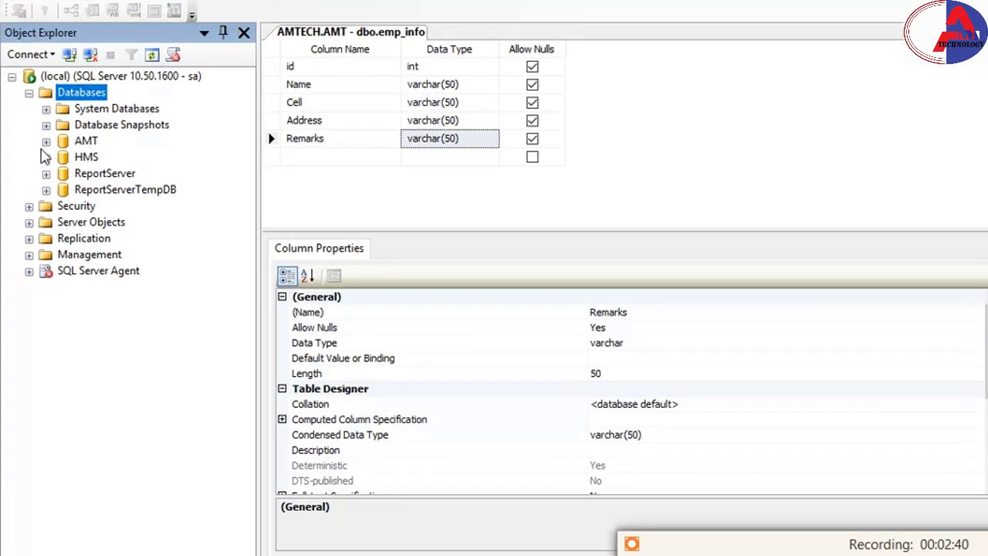
{"action": "left_click", "coordinate": [37, 167]}
{"action": "left_click", "coordinate": [70, 165]}
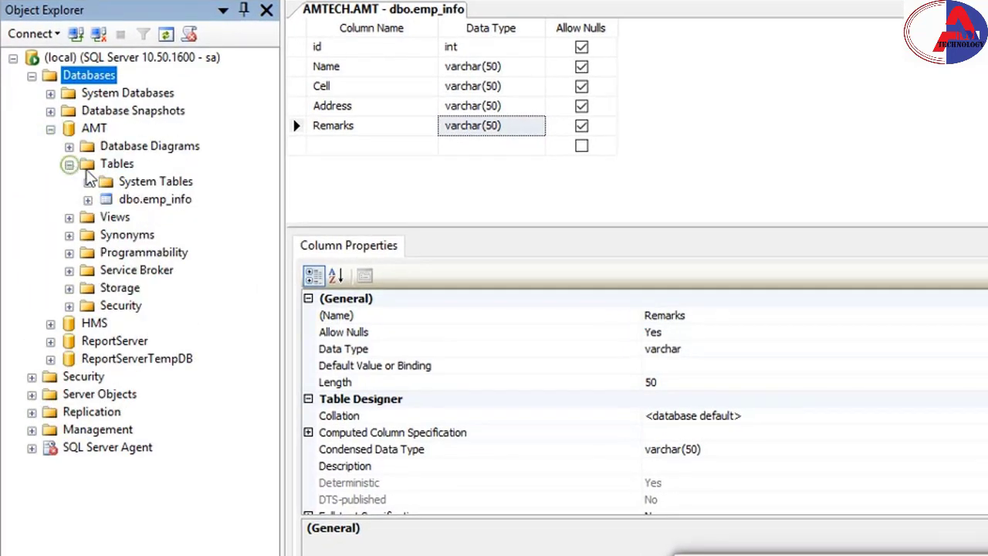
Open the top 200 rows of the dbo.emp_info table for editing.
{"action": "left_click", "coordinate": [128, 203]}
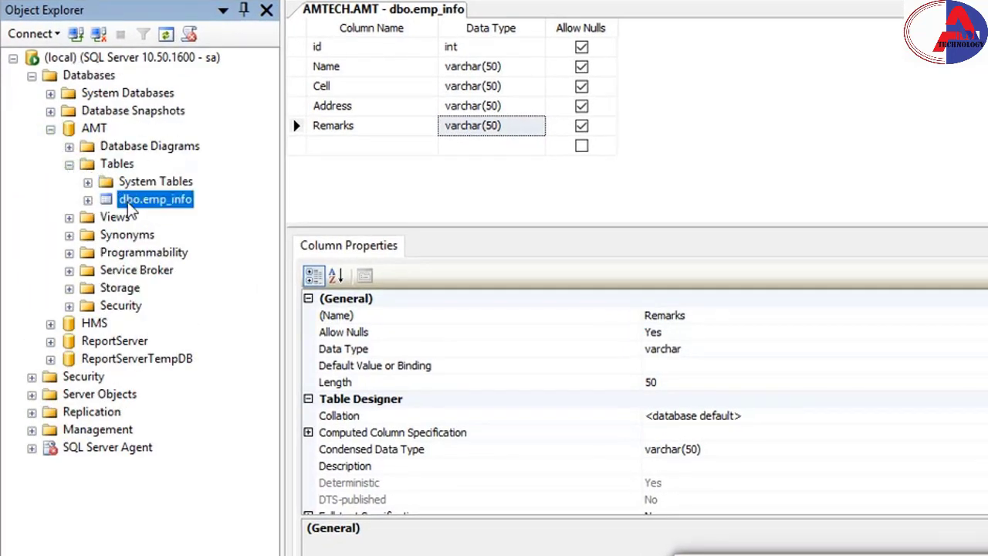
{"action": "right_click", "coordinate": [130, 211]}
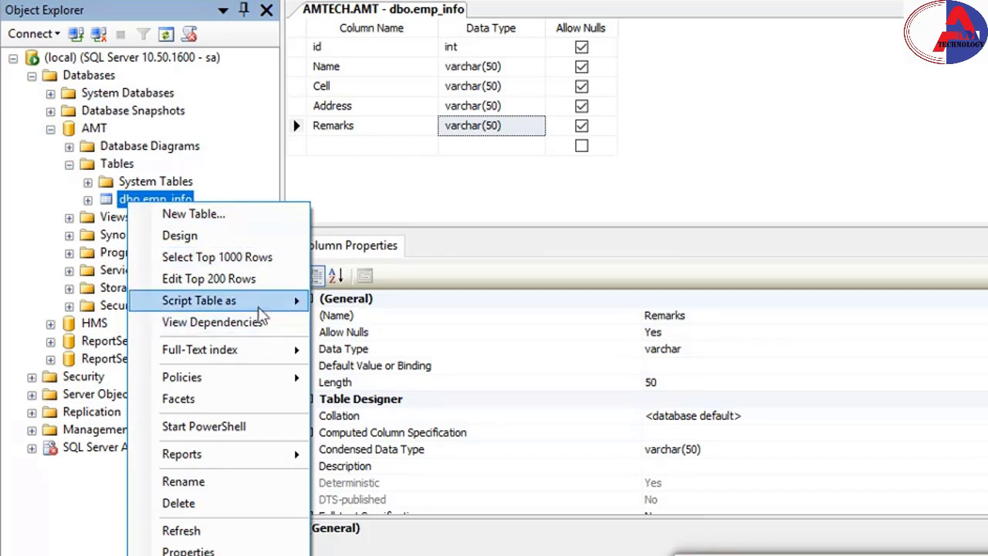
{"action": "left_click", "coordinate": [249, 279]}
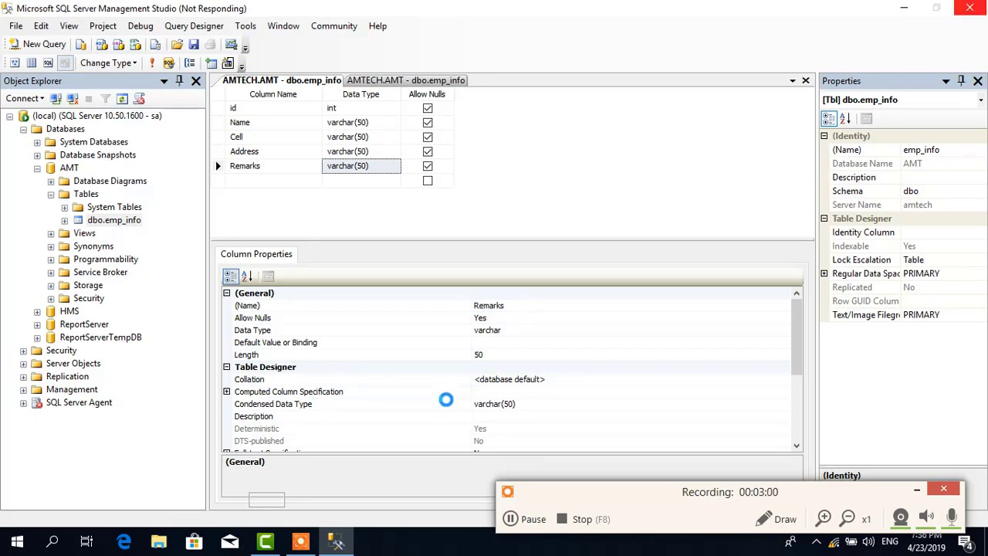
Enter the first employee record with id 1, the employee's name and cell number, and USA as the address, leaving Remarks empty.
{"action": "left_click", "coordinate": [277, 110]}
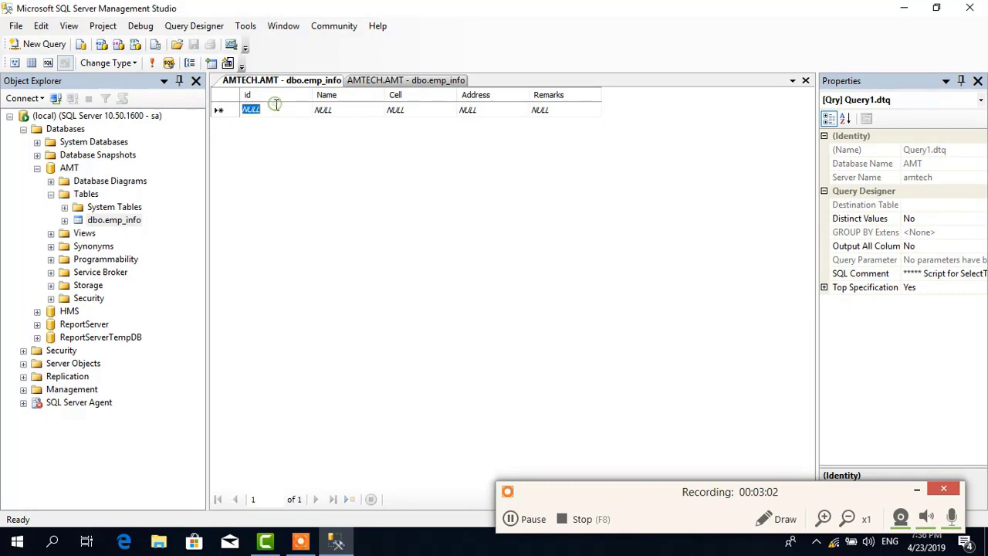
{"action": "type", "text": "1"}
{"action": "left_click", "coordinate": [332, 113]}
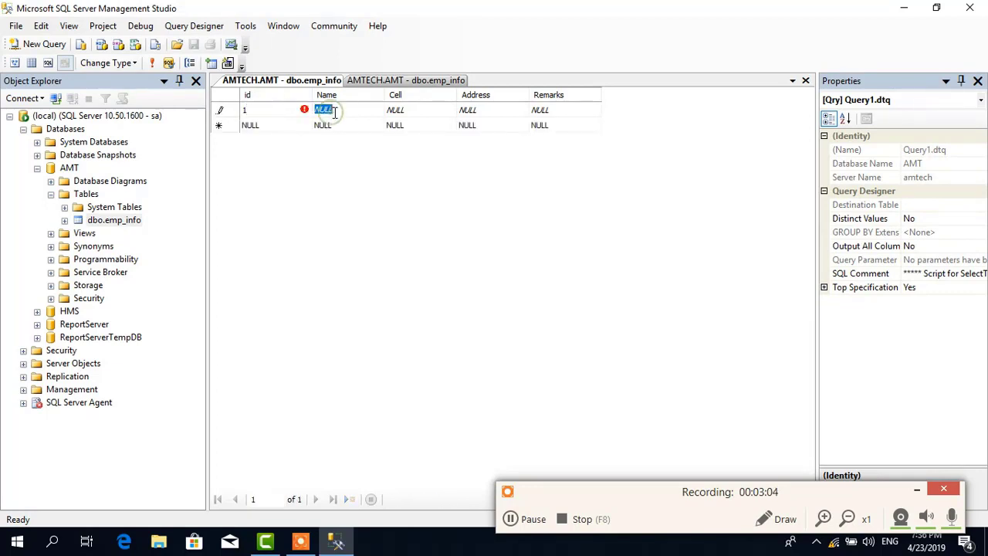
{"action": "type", "text": "Jon"}
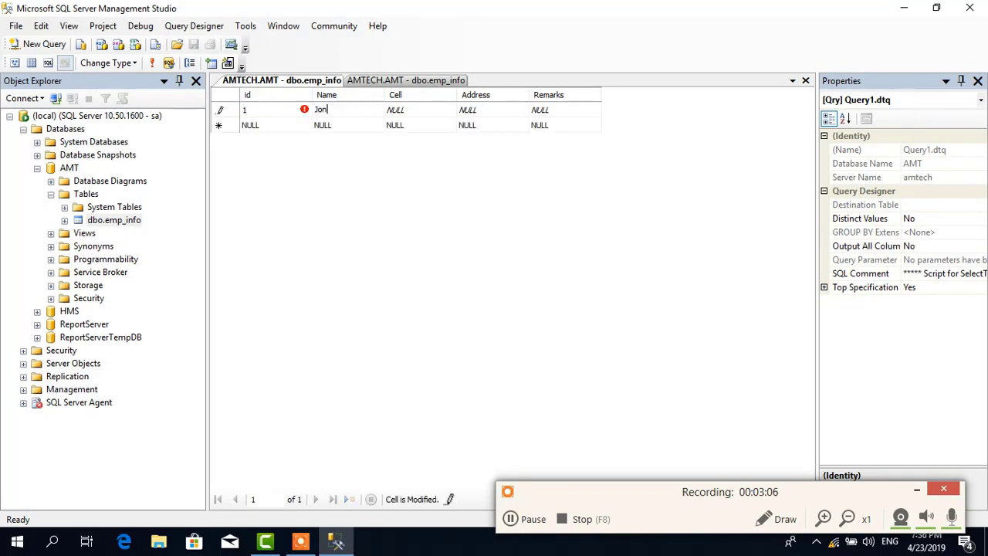
{"action": "key", "text": "Tab"}
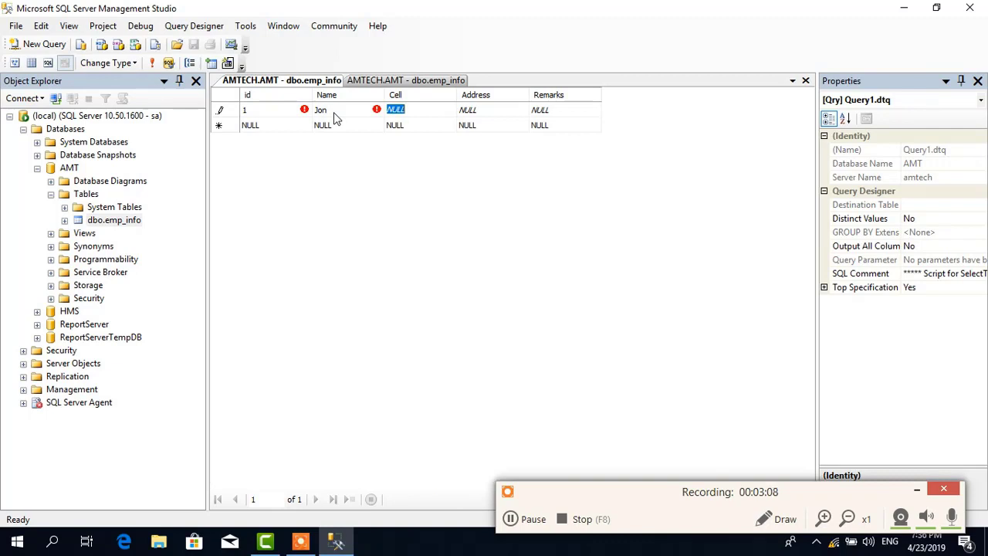
{"action": "type", "text": "9876"}
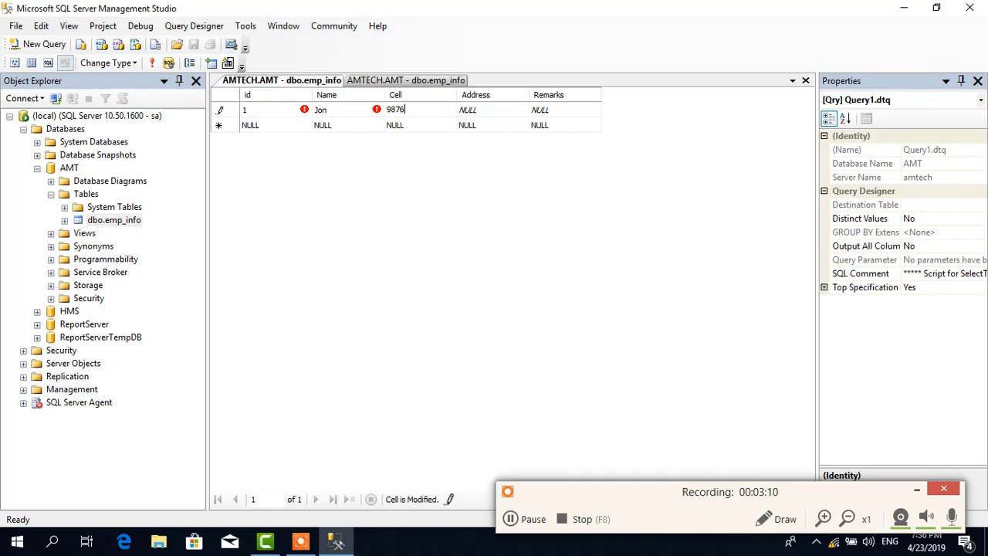
{"action": "type", "text": "543"}
{"action": "left_click", "coordinate": [488, 110]}
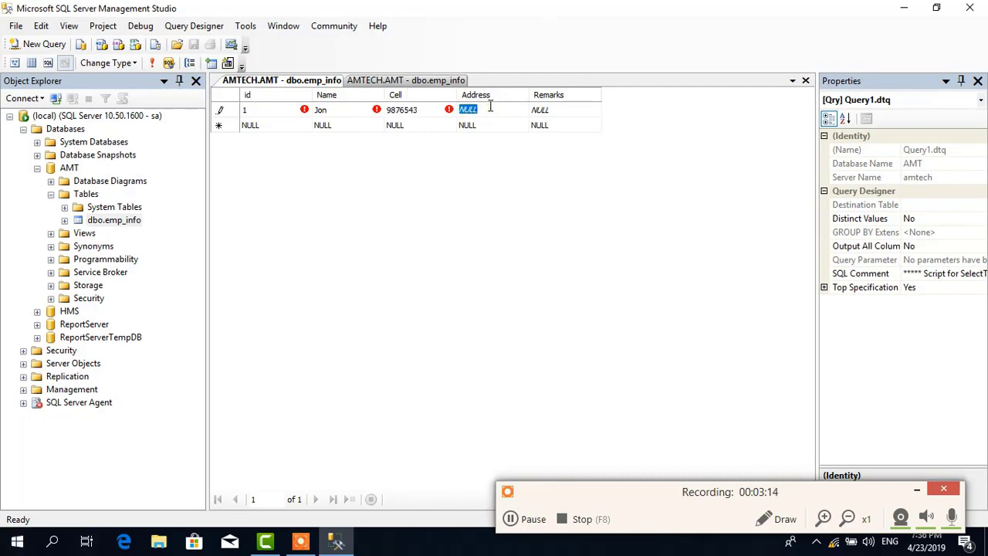
{"action": "type", "text": "USA"}
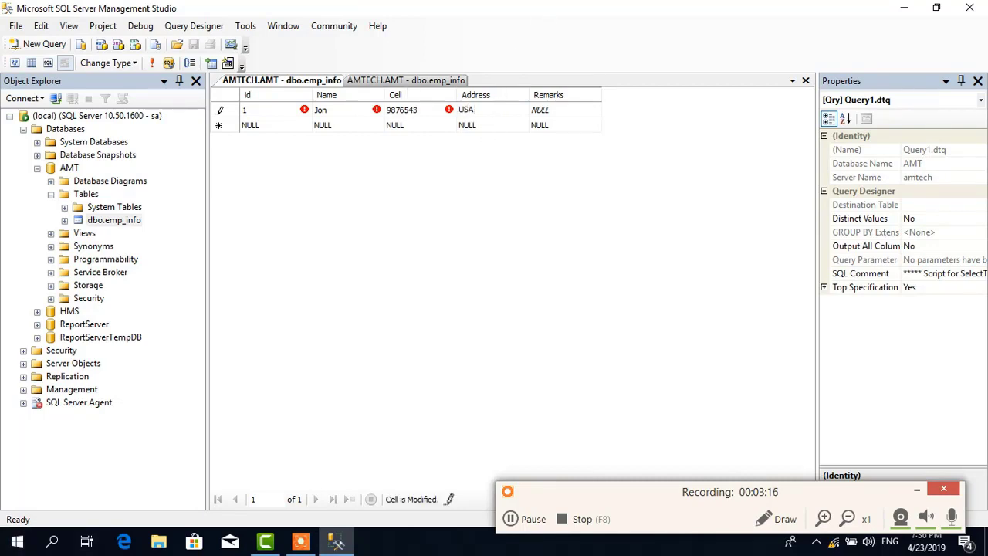
{"action": "left_click", "coordinate": [570, 109]}
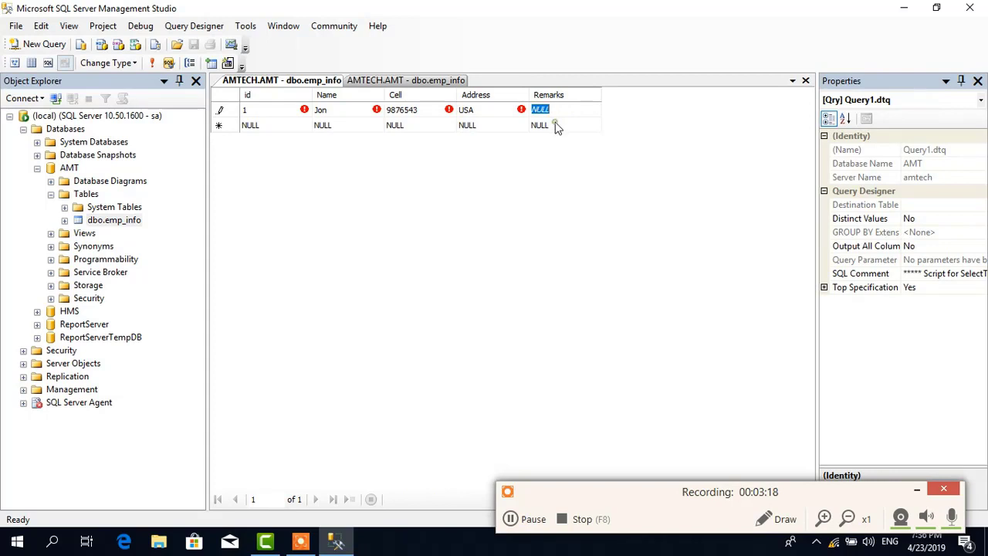
{"action": "left_click", "coordinate": [556, 126]}
Enter a second employee record with id 2, the employee's name and cell number, and UK as the address, leaving Remarks empty.
{"action": "left_click", "coordinate": [251, 125]}
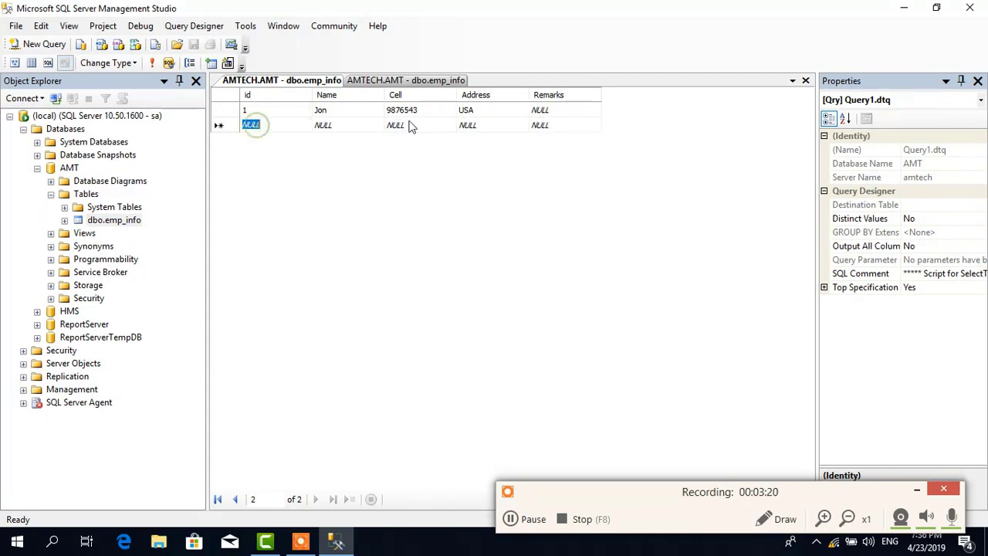
{"action": "left_click", "coordinate": [352, 127]}
{"action": "left_click", "coordinate": [409, 126]}
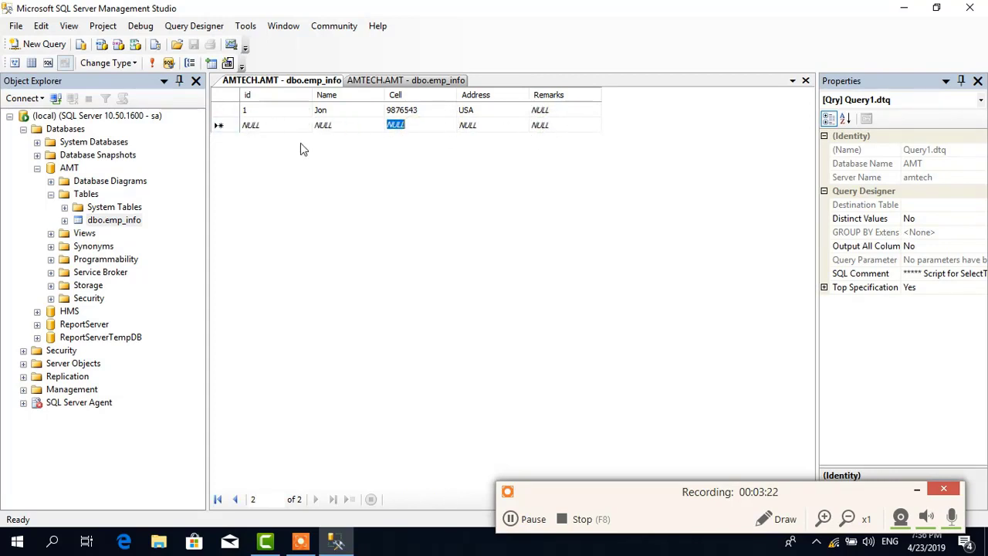
{"action": "left_click", "coordinate": [284, 125]}
{"action": "type", "text": "2"}
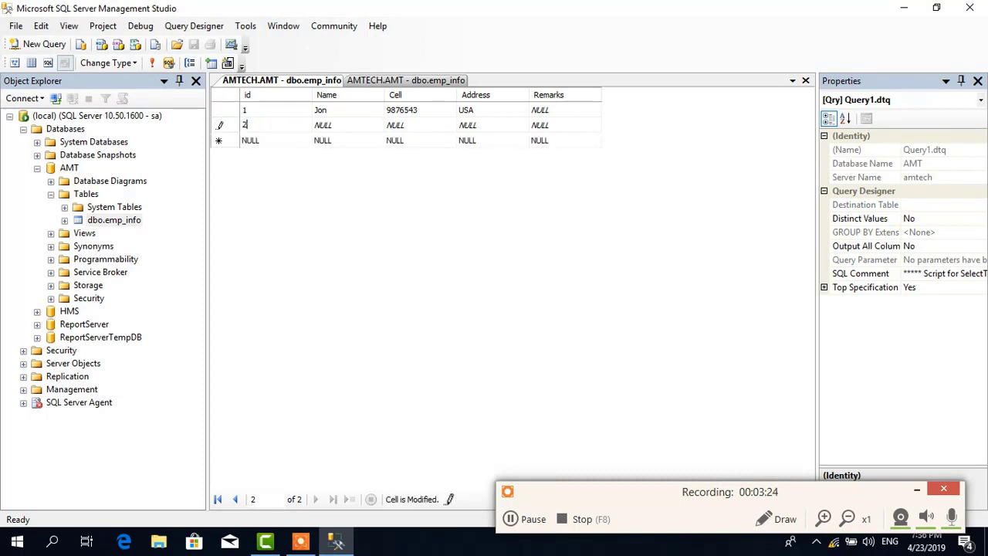
{"action": "left_click", "coordinate": [324, 126]}
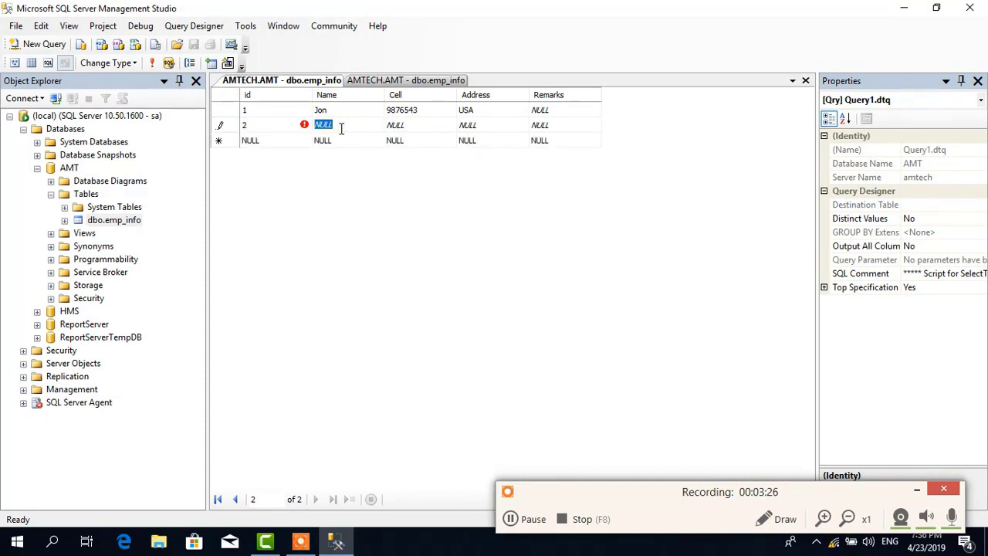
{"action": "type", "text": "Kat"}
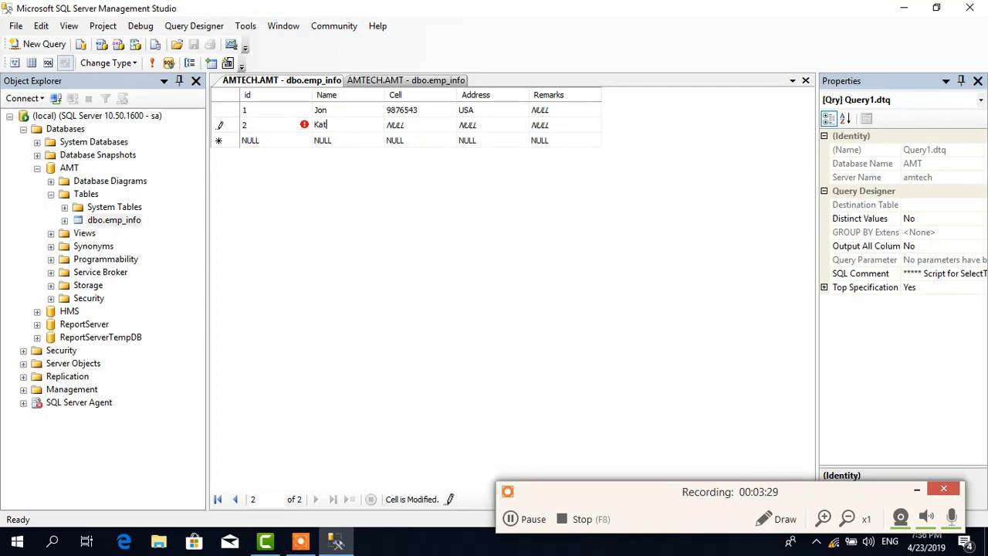
{"action": "key", "text": "Tab"}
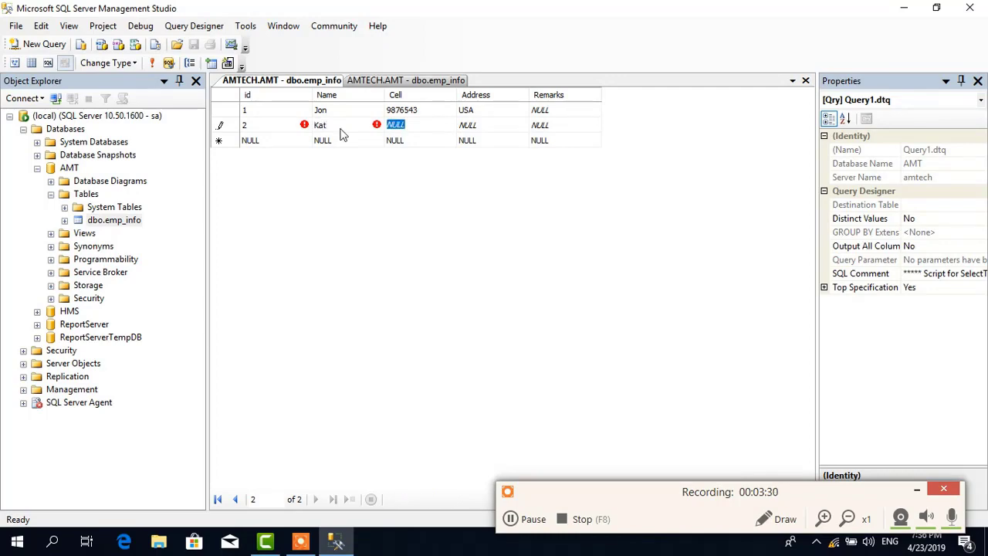
{"action": "type", "text": "245456667"}
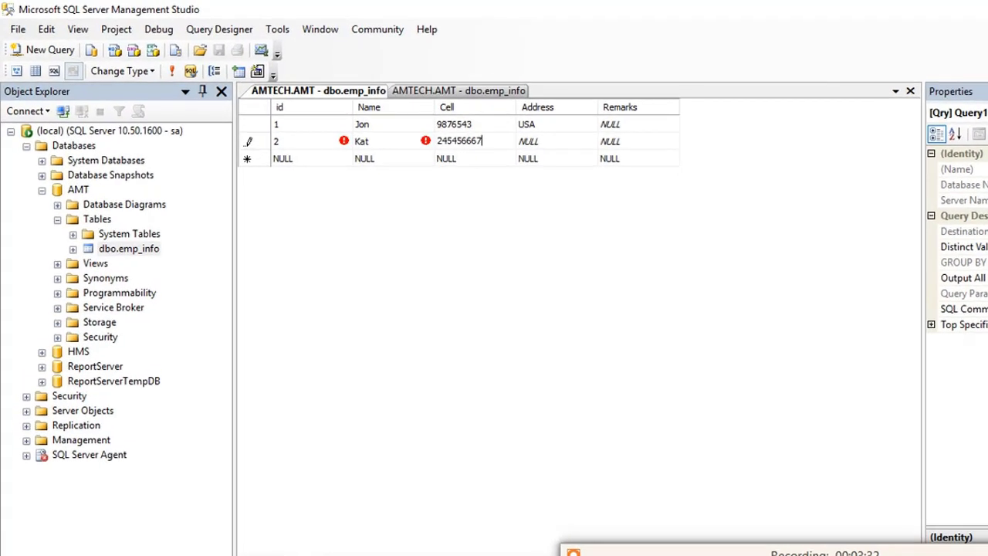
{"action": "key", "text": "Tab"}
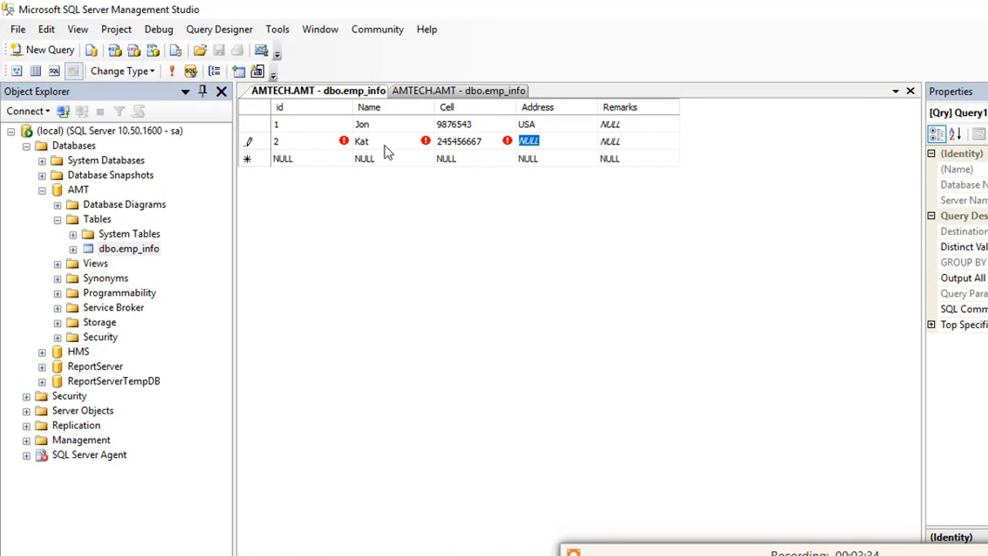
{"action": "type", "text": "UK"}
{"action": "key", "text": "Tab"}
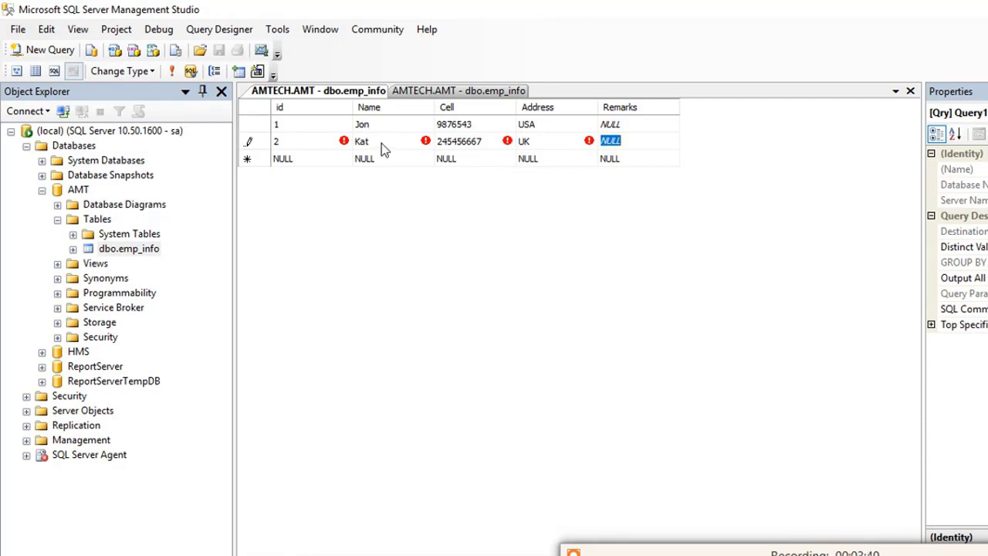
{"action": "left_click", "coordinate": [295, 160]}
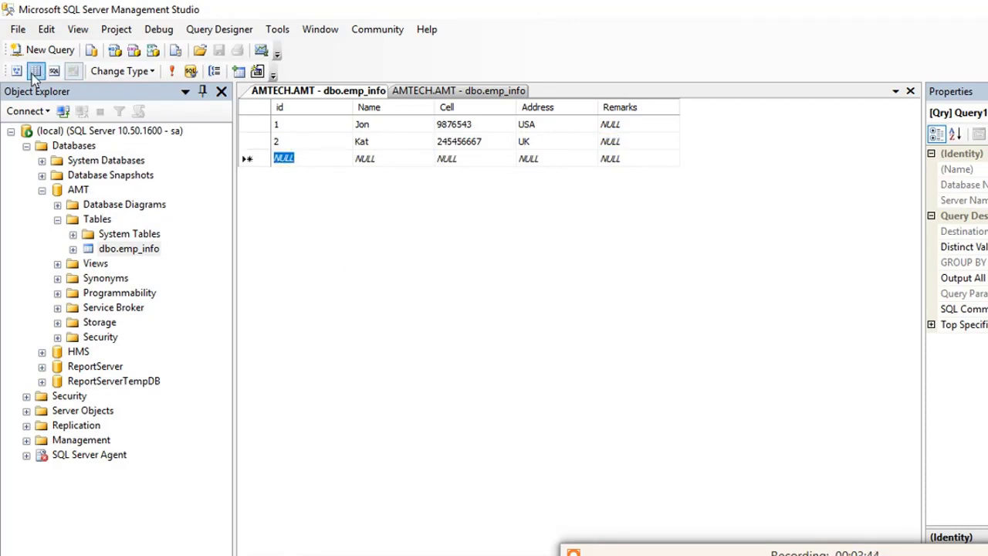
Create a new query on the AMT database containing "select * from emp_info" and execute it.
{"action": "left_click", "coordinate": [44, 50]}
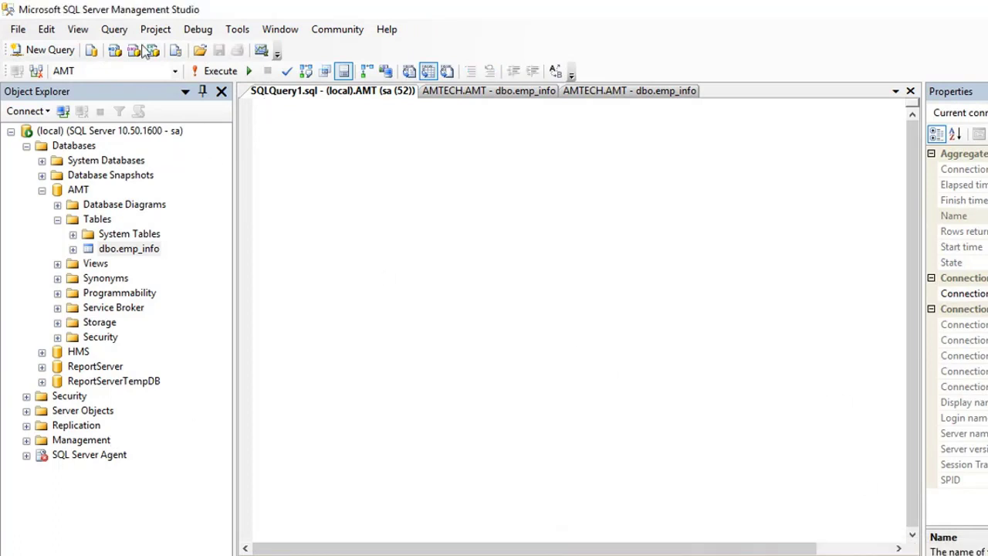
{"action": "type", "text": "select"}
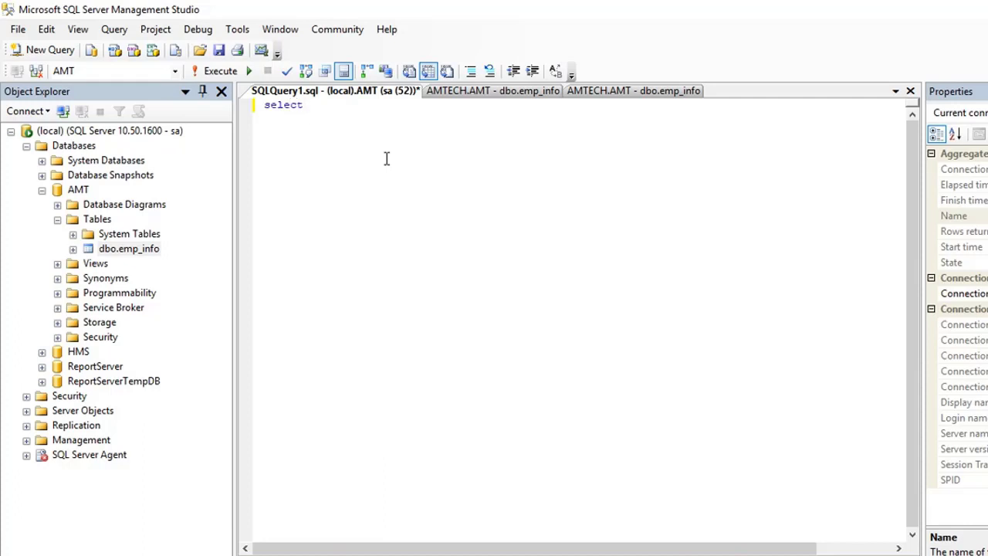
{"action": "type", "text": " * from emp_info"}
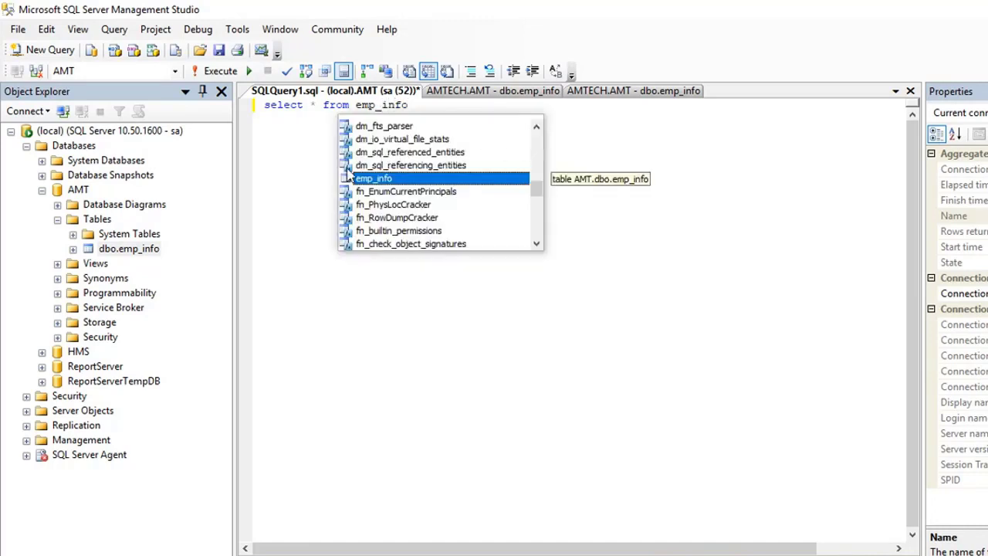
{"action": "double_click", "coordinate": [362, 176]}
{"action": "key", "text": "ctrl+a"}
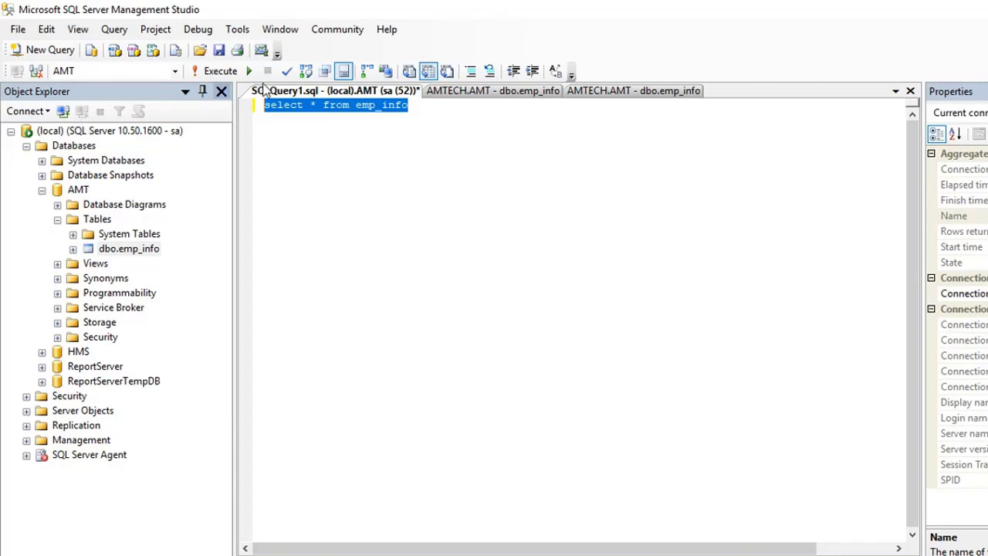
{"action": "left_click", "coordinate": [216, 71]}
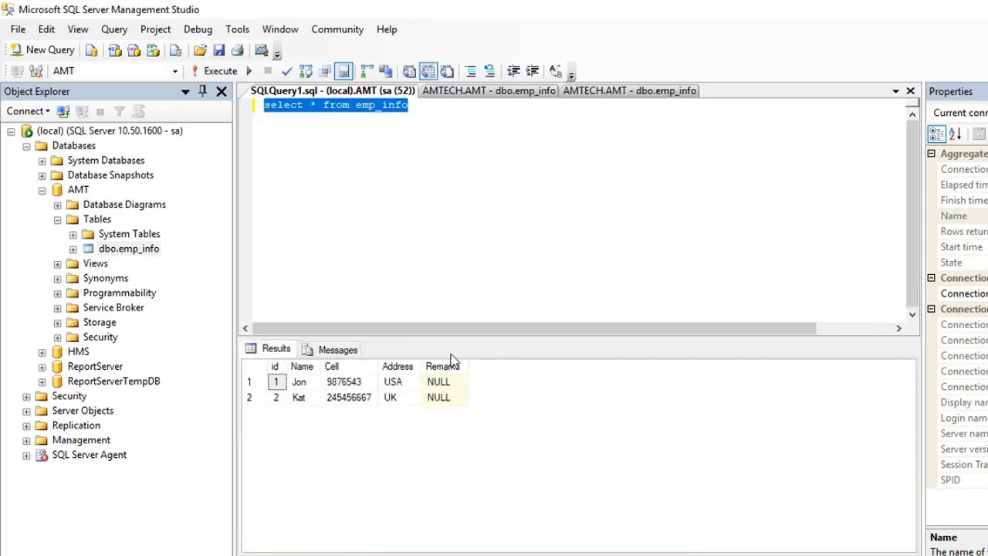